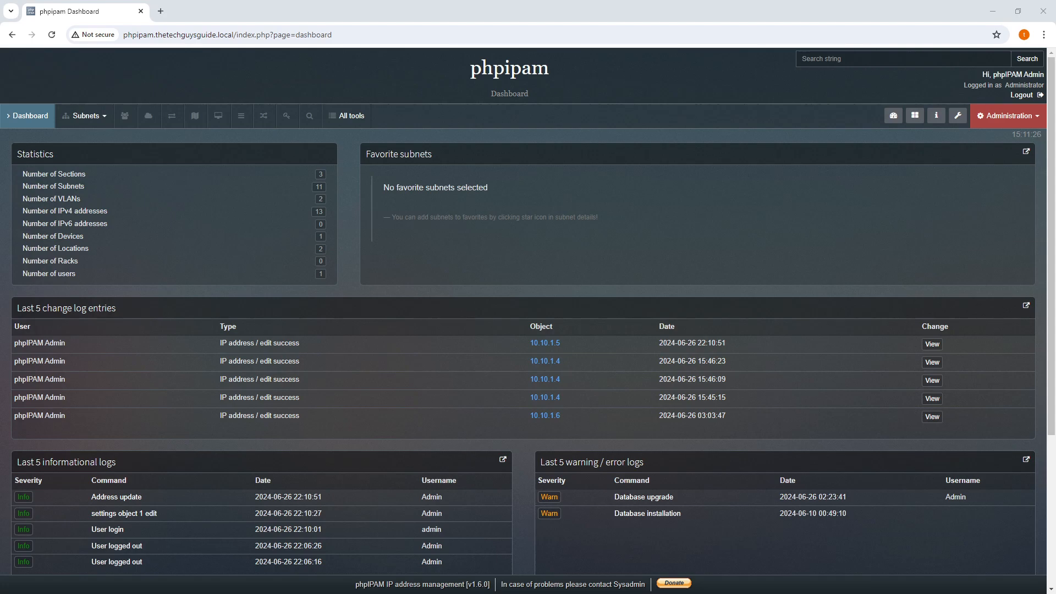
# - Make Hostname, Owner, Location and Note required IP address fields and save the setting
pyautogui.click(1030, 119)
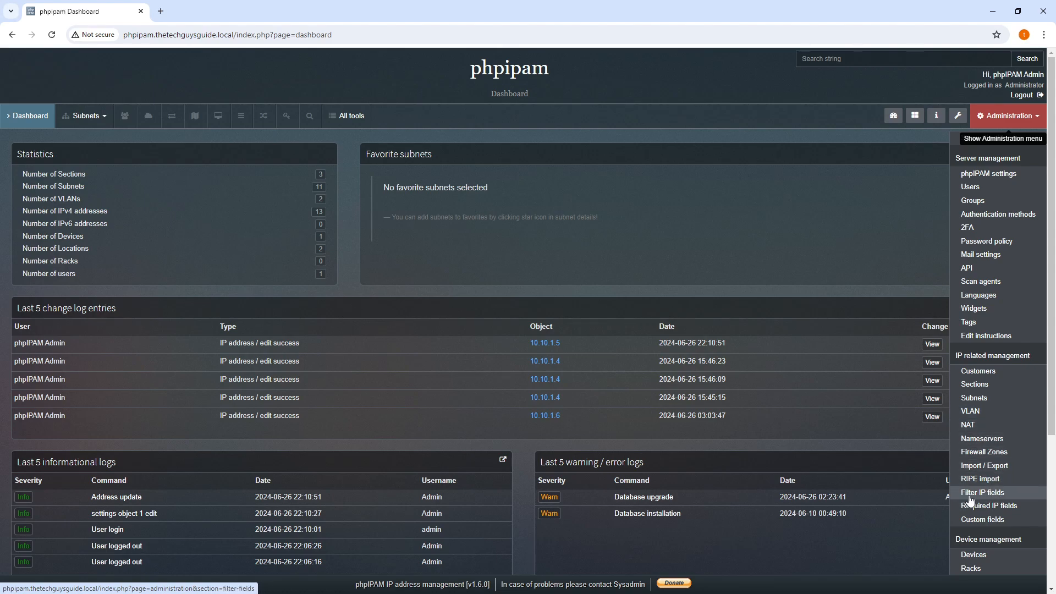
pyautogui.click(1008, 510)
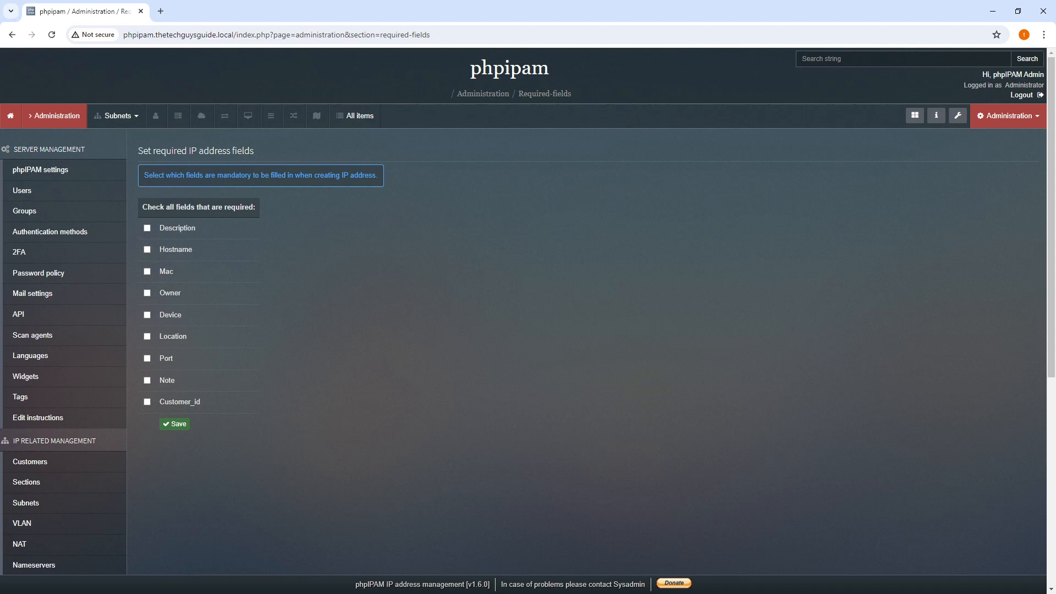
pyautogui.click(147, 250)
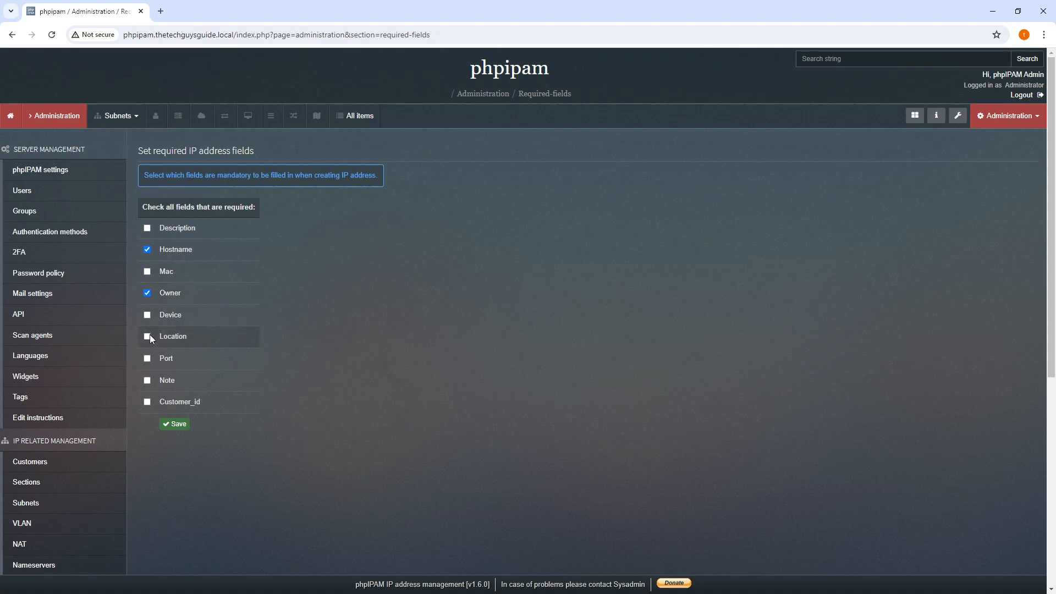
pyautogui.click(147, 380)
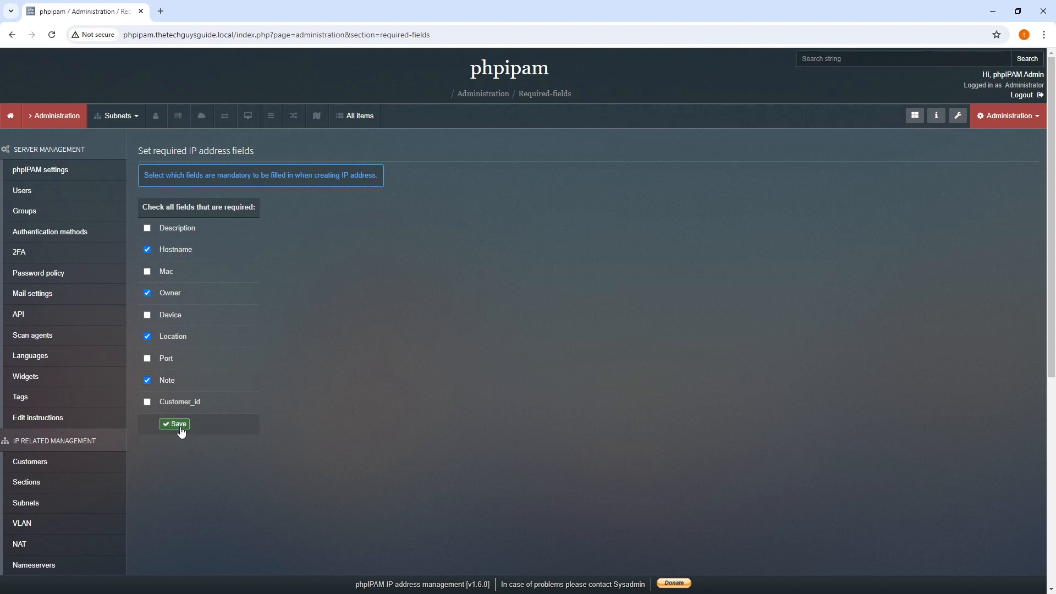
pyautogui.click(179, 426)
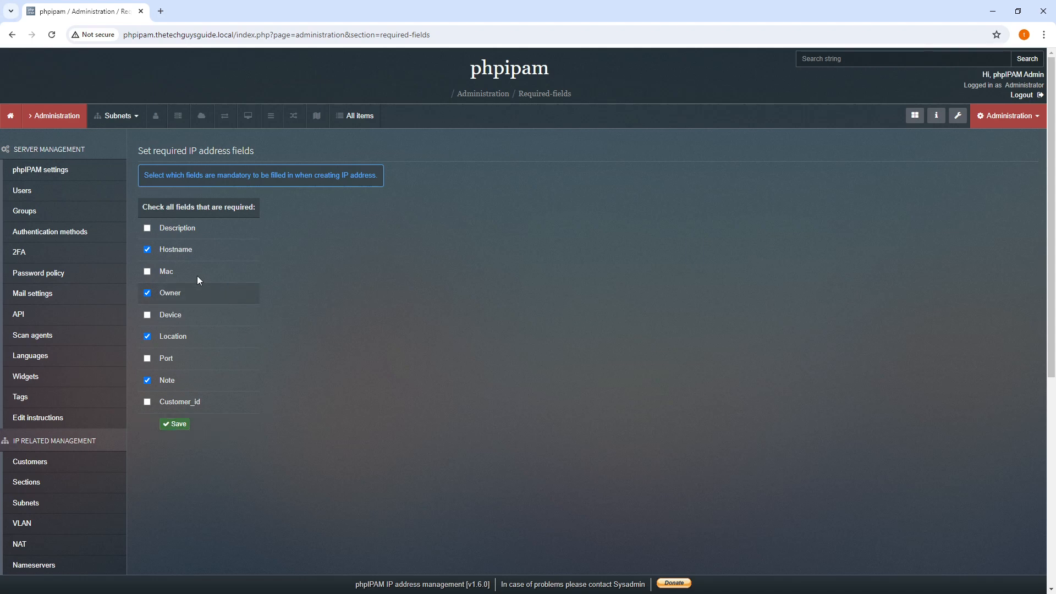
# - Open the details of IP address 10.10.1.5 in the Customer 1 subnet of the Customers section
pyautogui.click(134, 119)
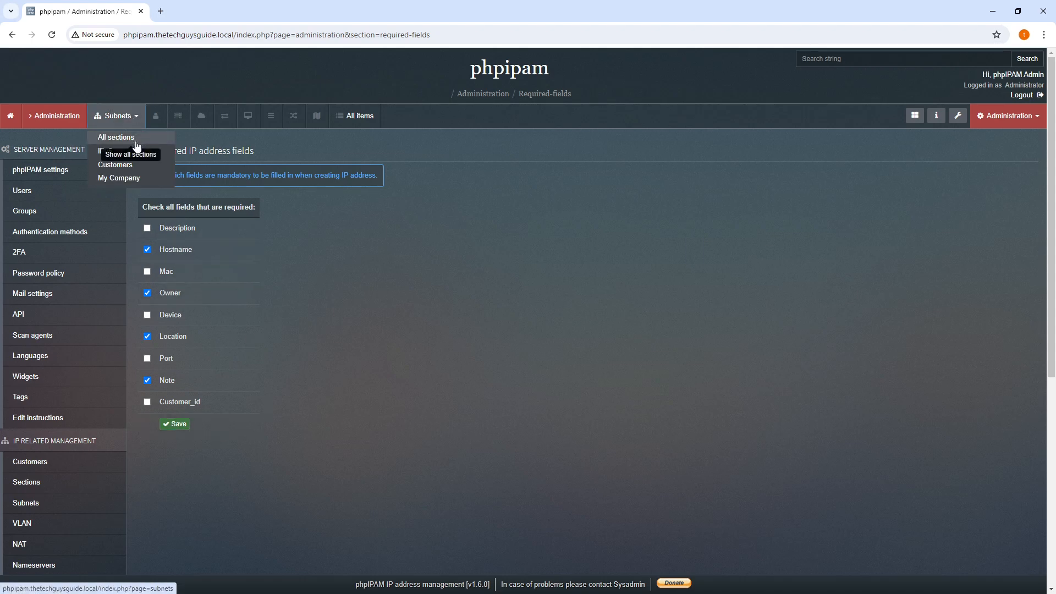
pyautogui.click(130, 172)
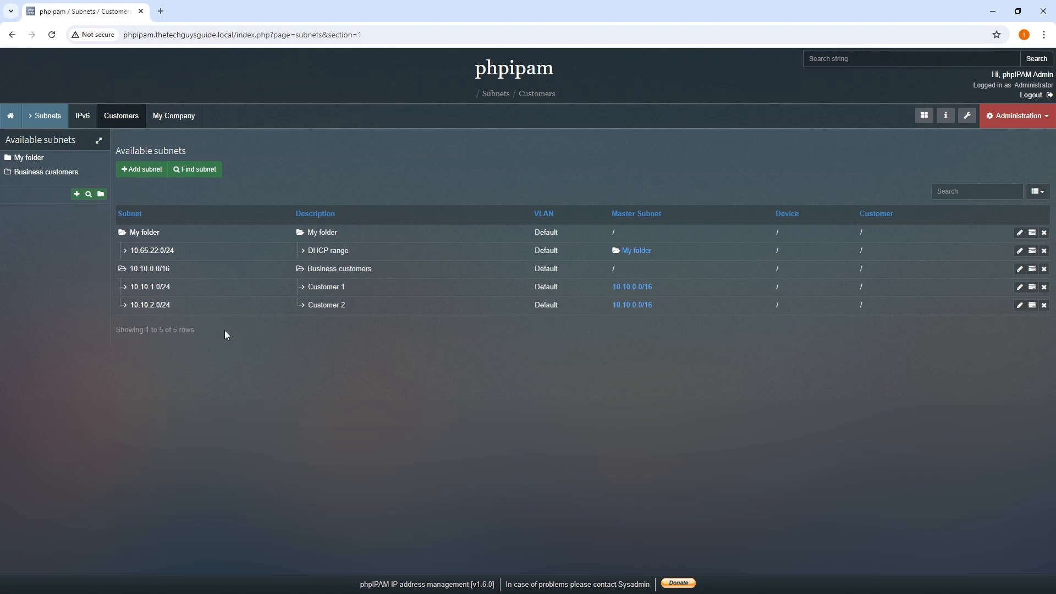
pyautogui.click(161, 287)
pyautogui.scroll(-2, 161, 289)
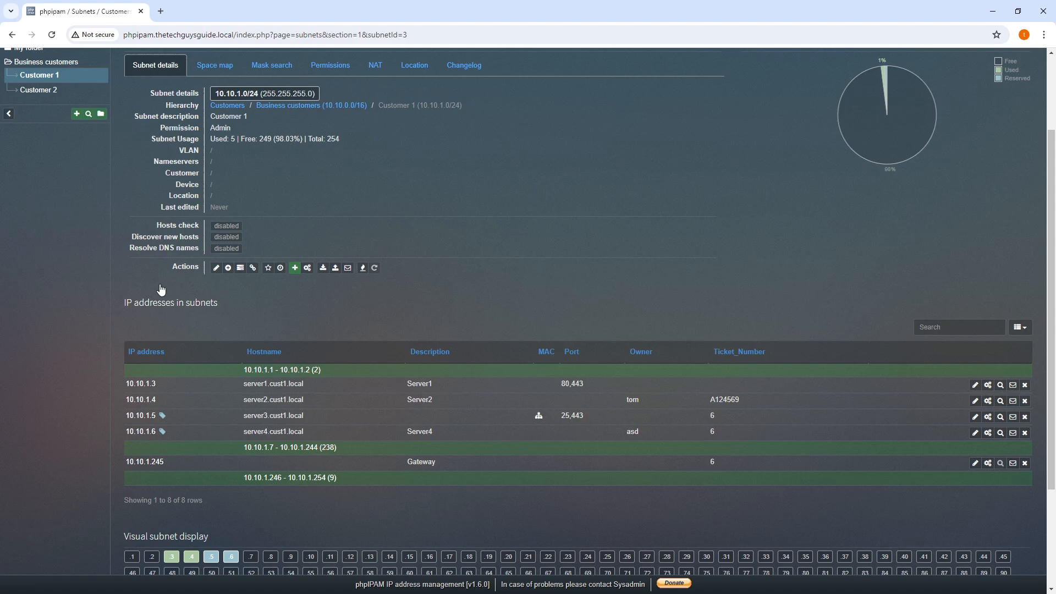
pyautogui.click(143, 420)
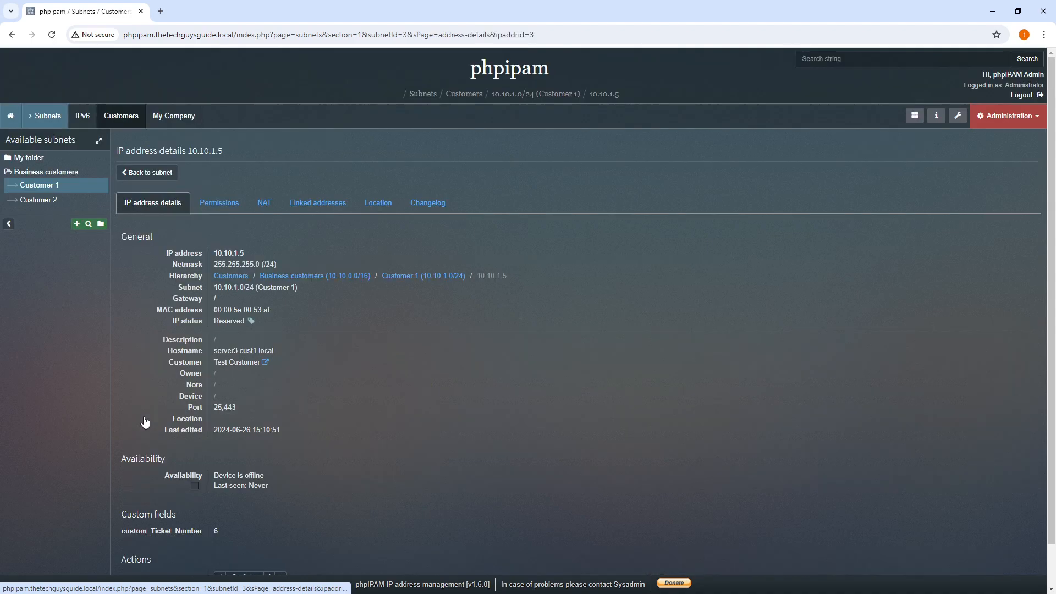
pyautogui.scroll(-1, 264, 429)
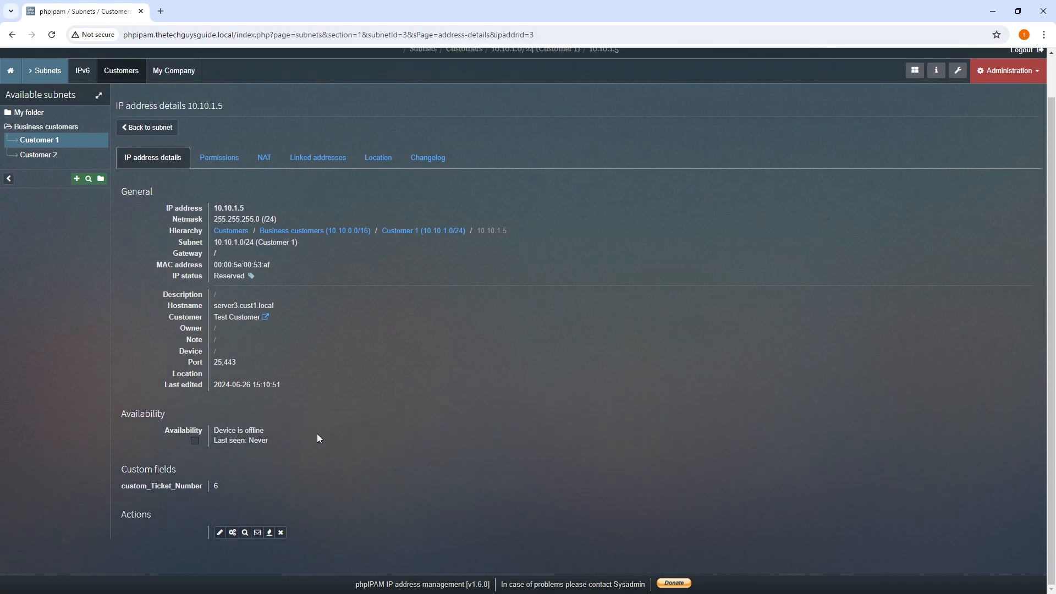
# - Set the description of 10.10.1.5 to Server3 and try to save the address without an owner or note
pyautogui.click(219, 532)
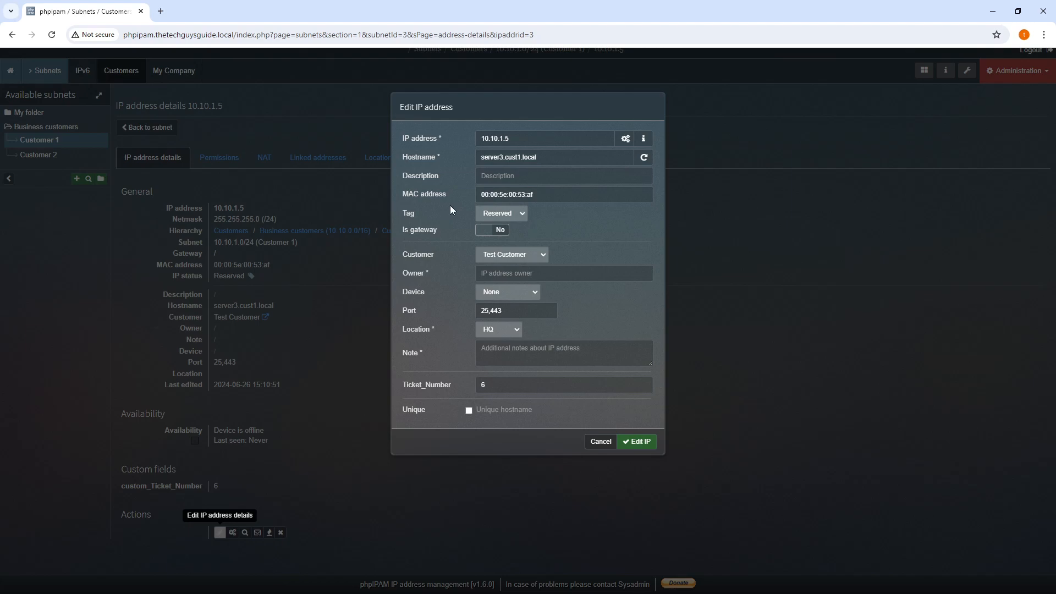
pyautogui.click(506, 171)
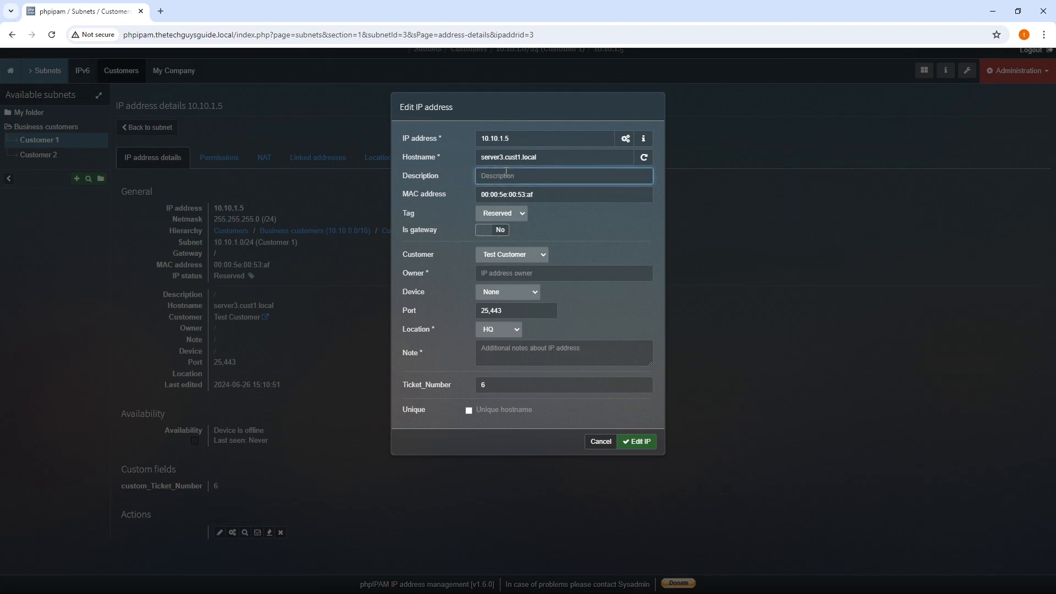
pyautogui.write('Server3')
pyautogui.click(635, 442)
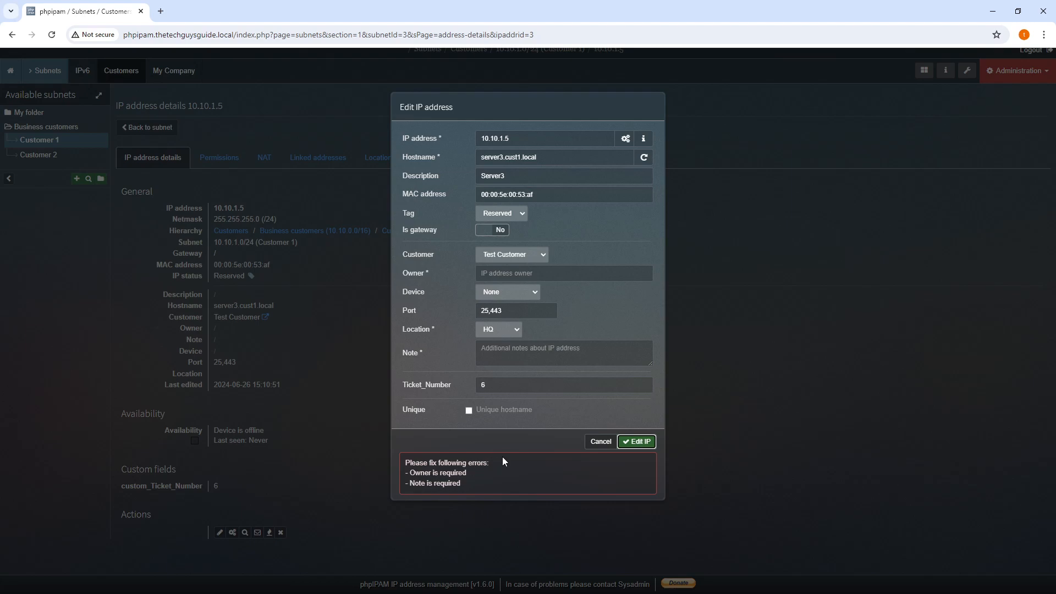
# - Fill in the owner's name and the note "test note" for 10.10.1.5, and save the address
pyautogui.click(487, 273)
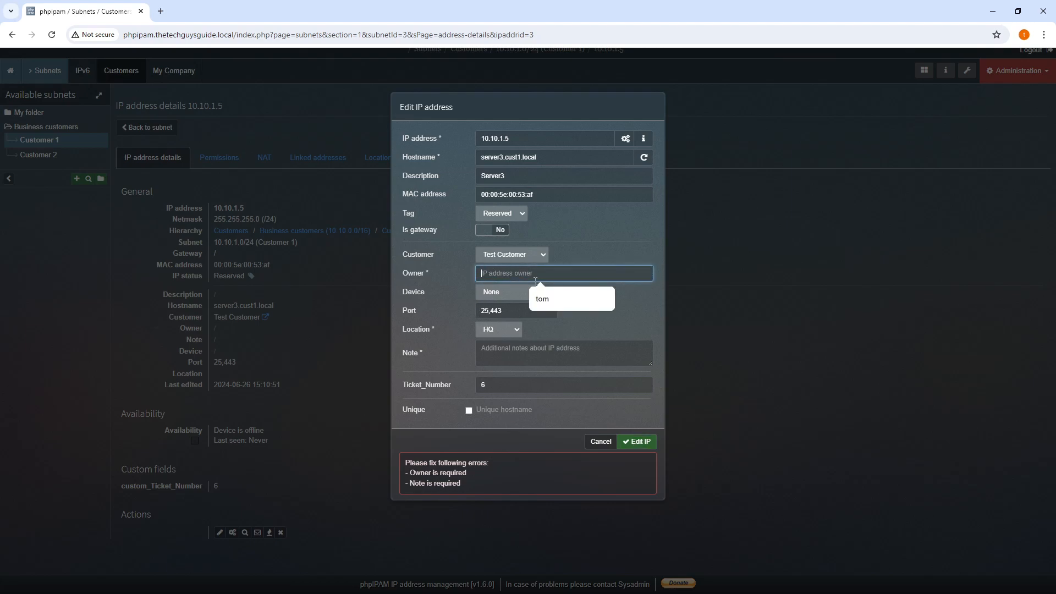
pyautogui.click(545, 301)
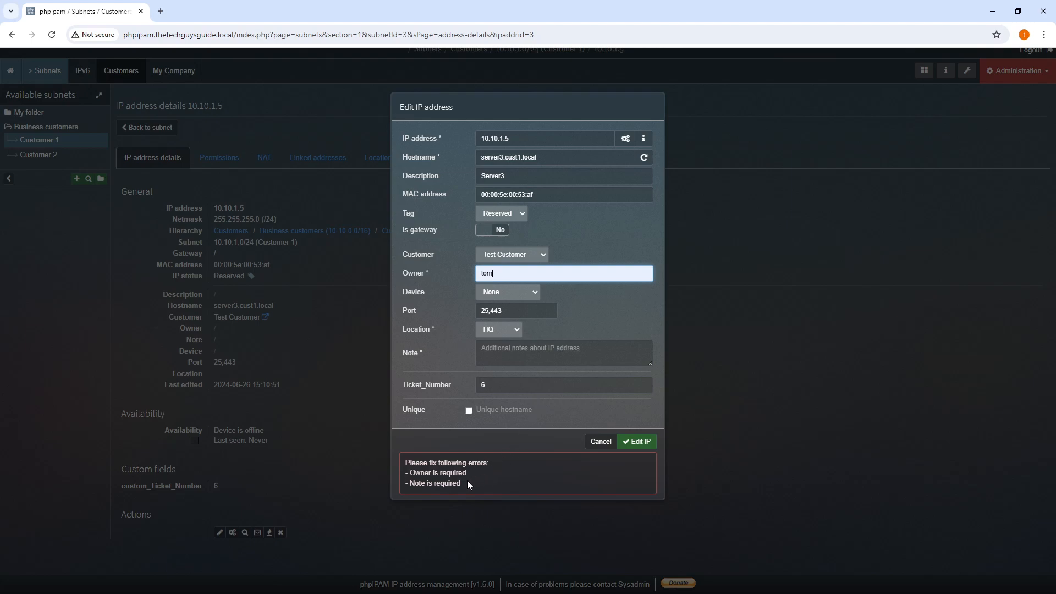
pyautogui.click(505, 348)
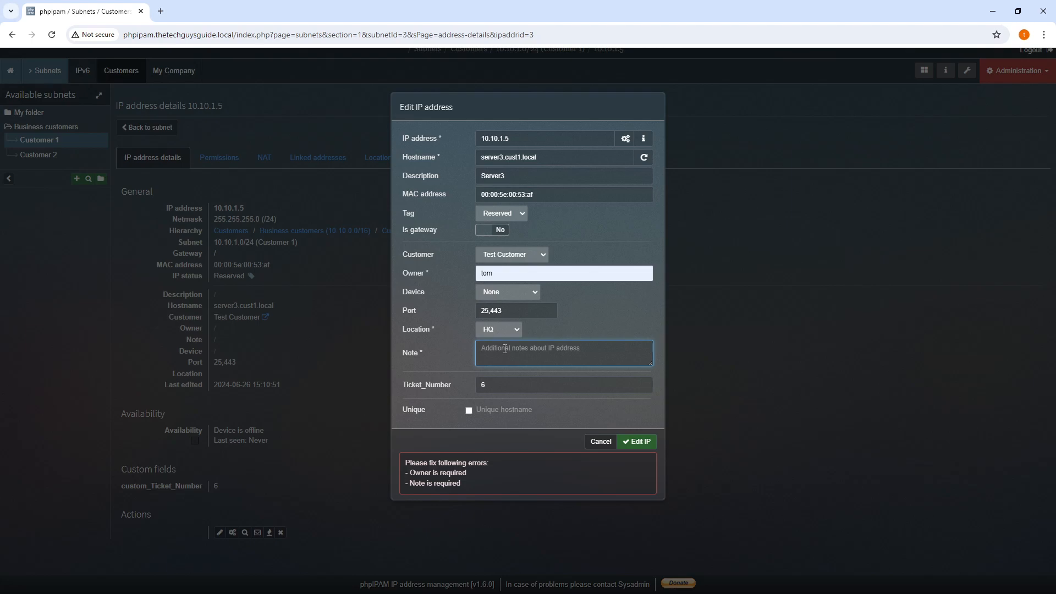
pyautogui.write('test note')
pyautogui.click(649, 441)
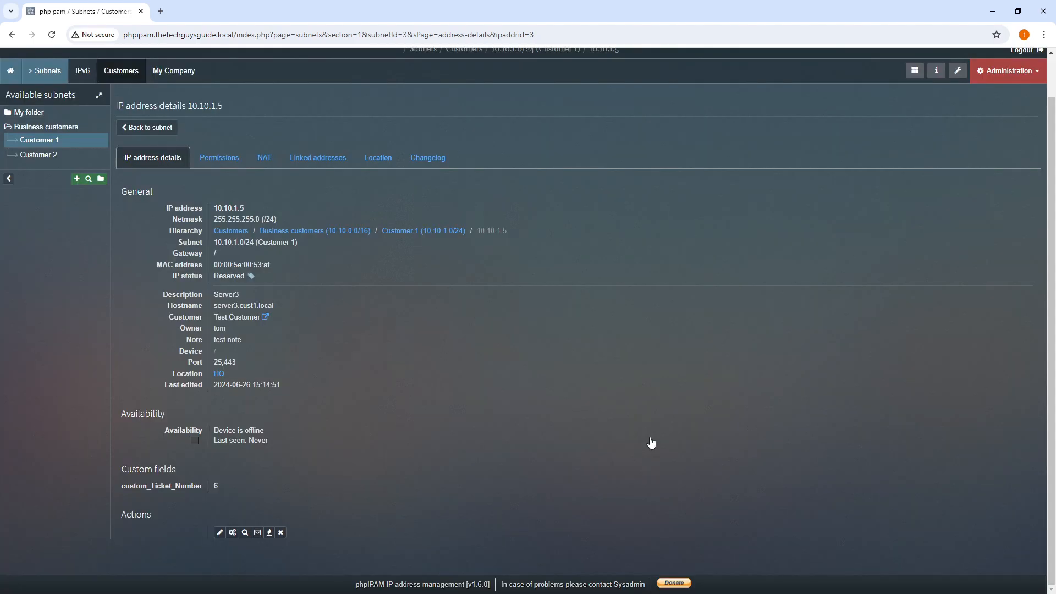
# - Clear the optional description and MAC address of 10.10.1.5 and save the address
pyautogui.click(220, 533)
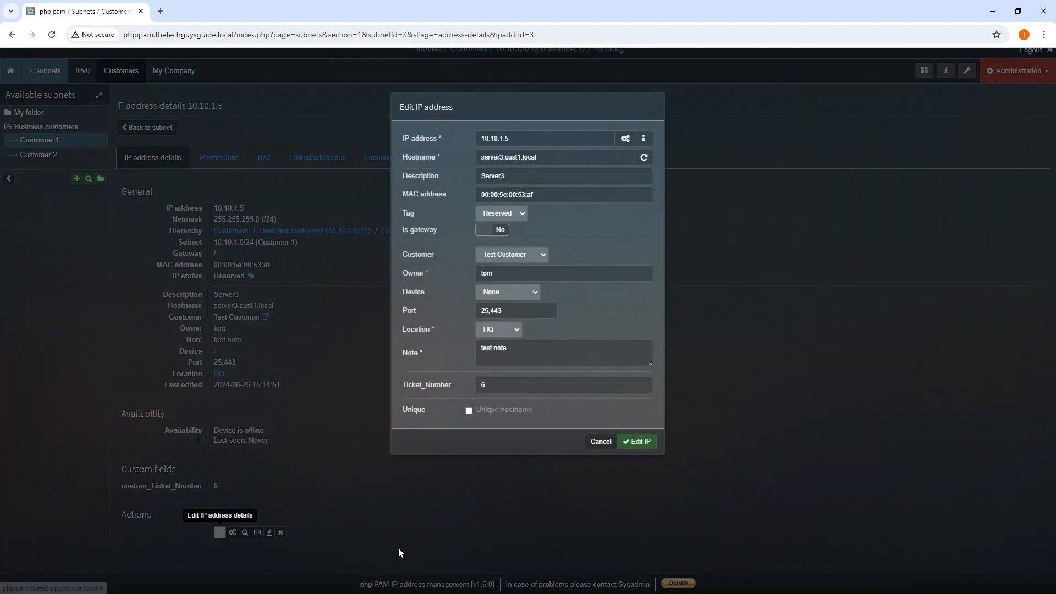
pyautogui.doubleClick(522, 177)
pyautogui.press('BackSpace')
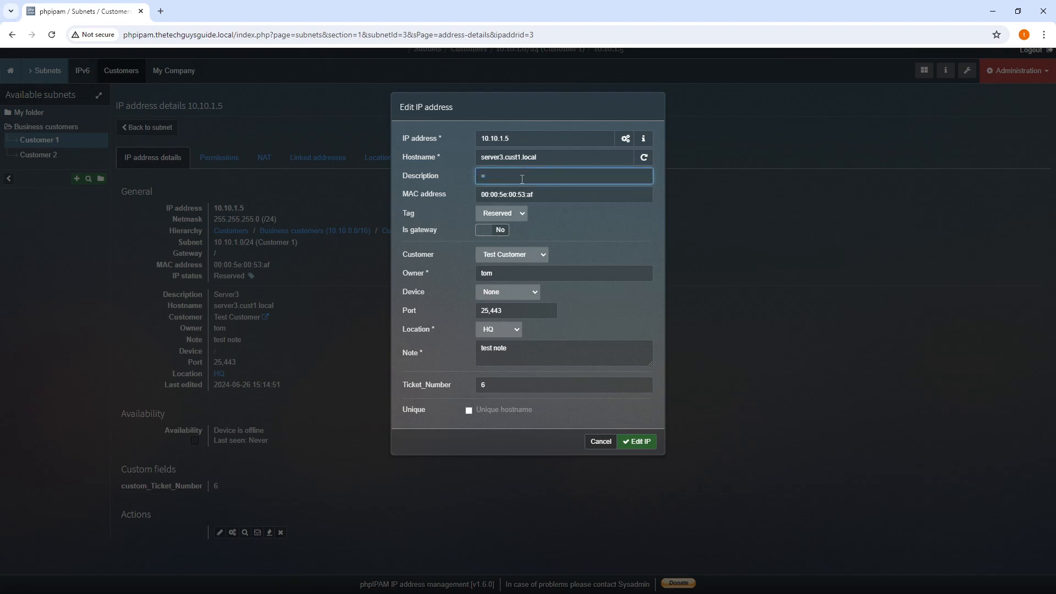
pyautogui.press('BackSpace')
pyautogui.click(562, 197)
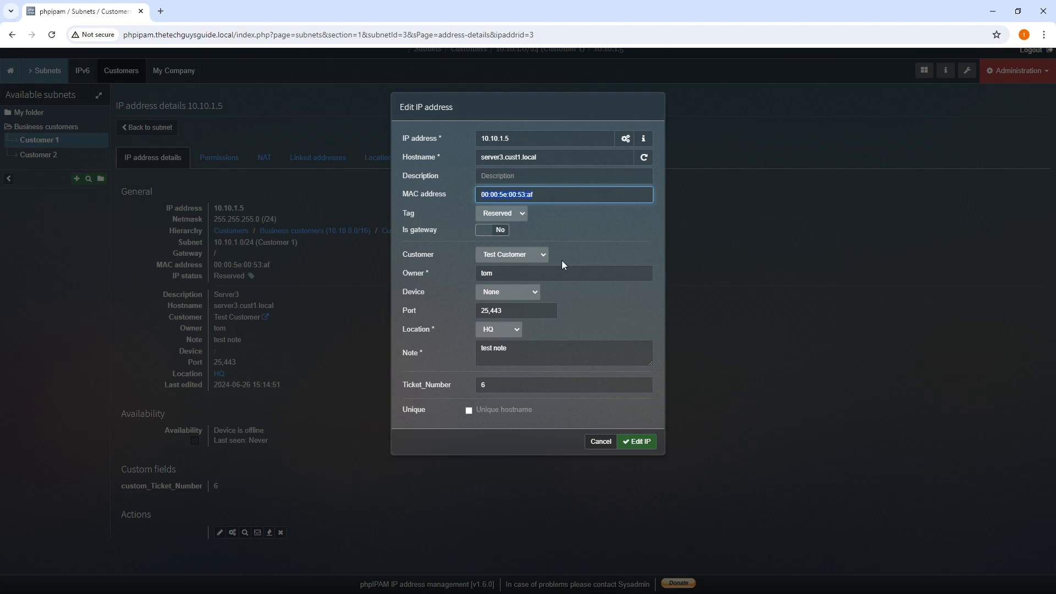
pyautogui.press('BackSpace')
pyautogui.click(643, 444)
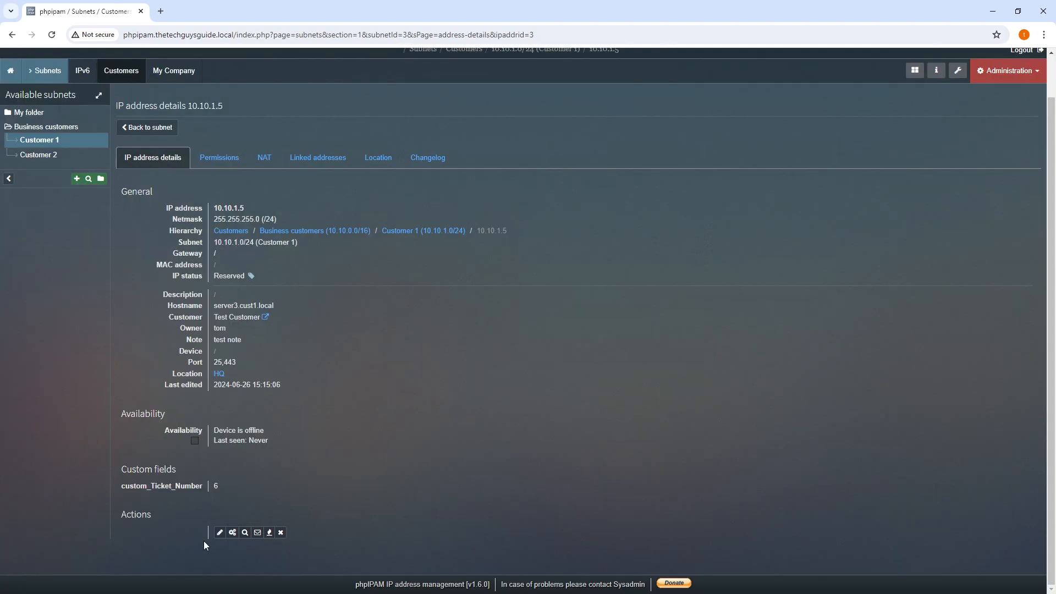
# - Clear the required owner of 10.10.1.5 and try to save the address
pyautogui.click(220, 533)
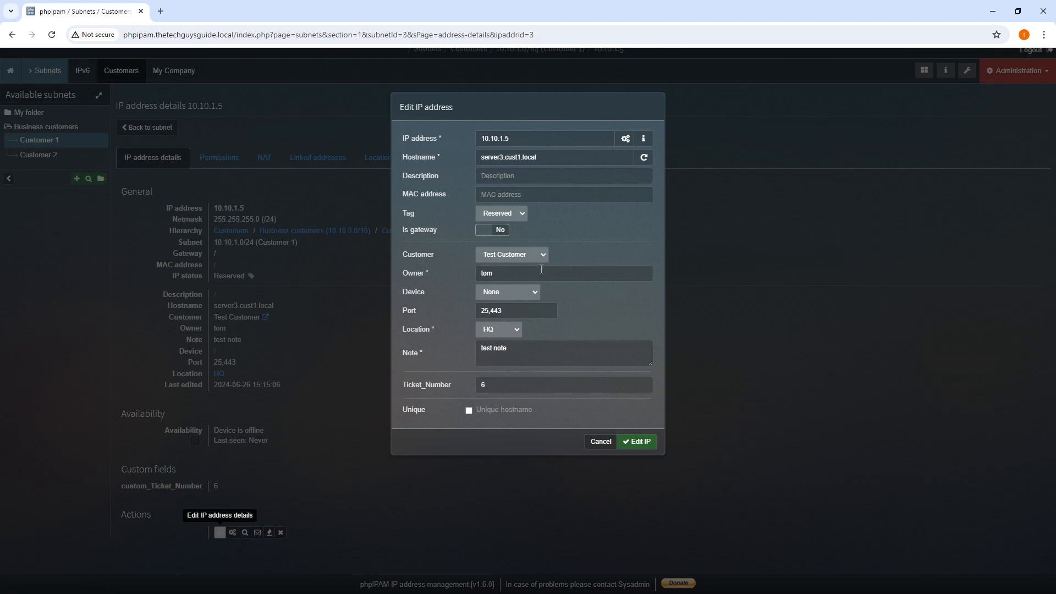
pyautogui.doubleClick(541, 269)
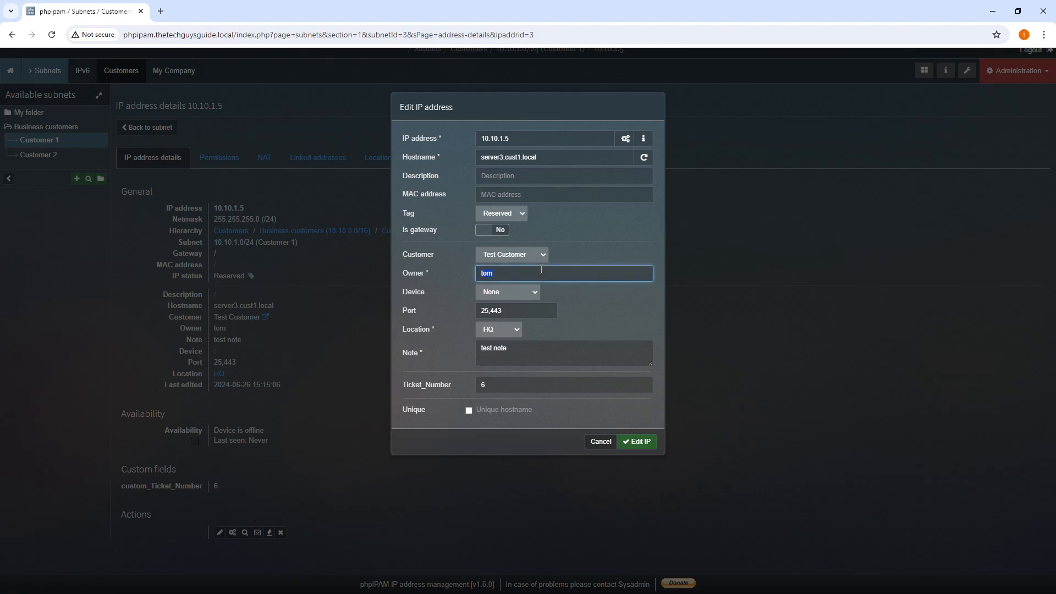
pyautogui.press('BackSpace')
pyautogui.click(637, 441)
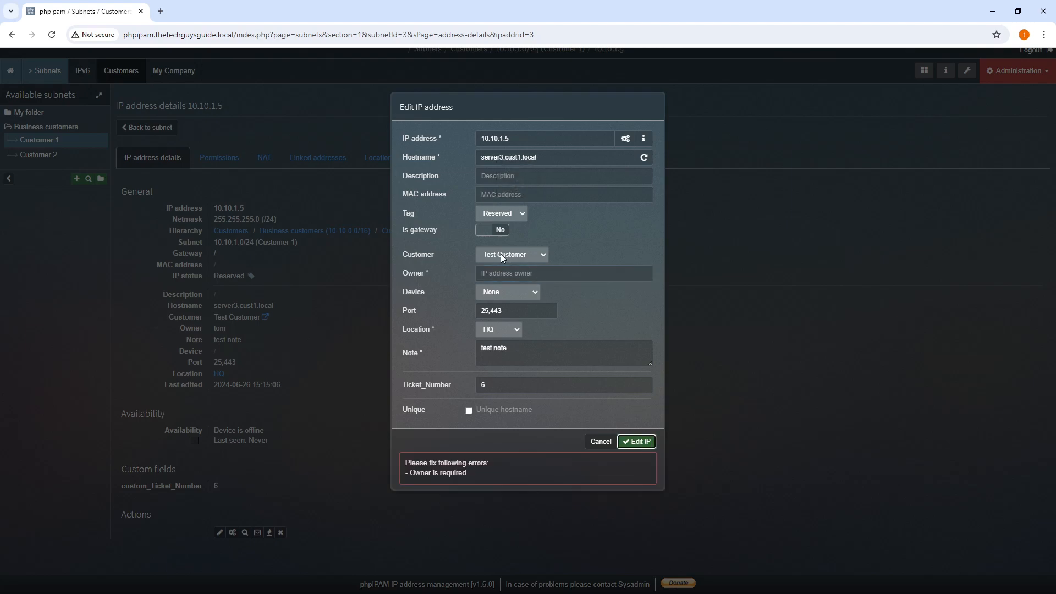
# - Restore the owner's name, MAC address 00:00:5e:00:53:af and description Server3 for 10.10.1.5, and save the address
pyautogui.click(499, 270)
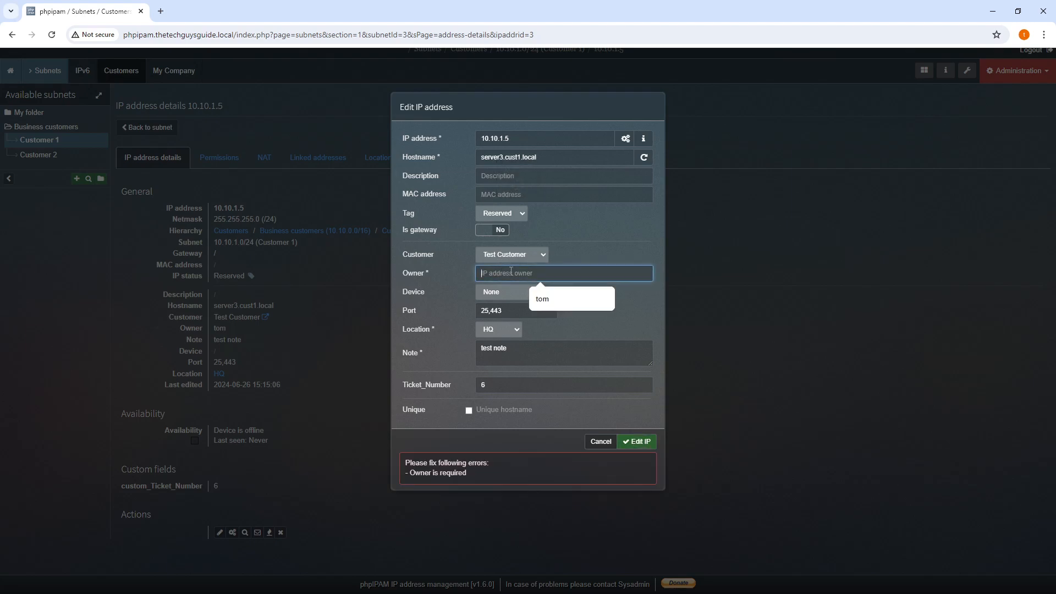
pyautogui.click(541, 301)
pyautogui.click(505, 194)
pyautogui.write('00:00:5e:00:53:af')
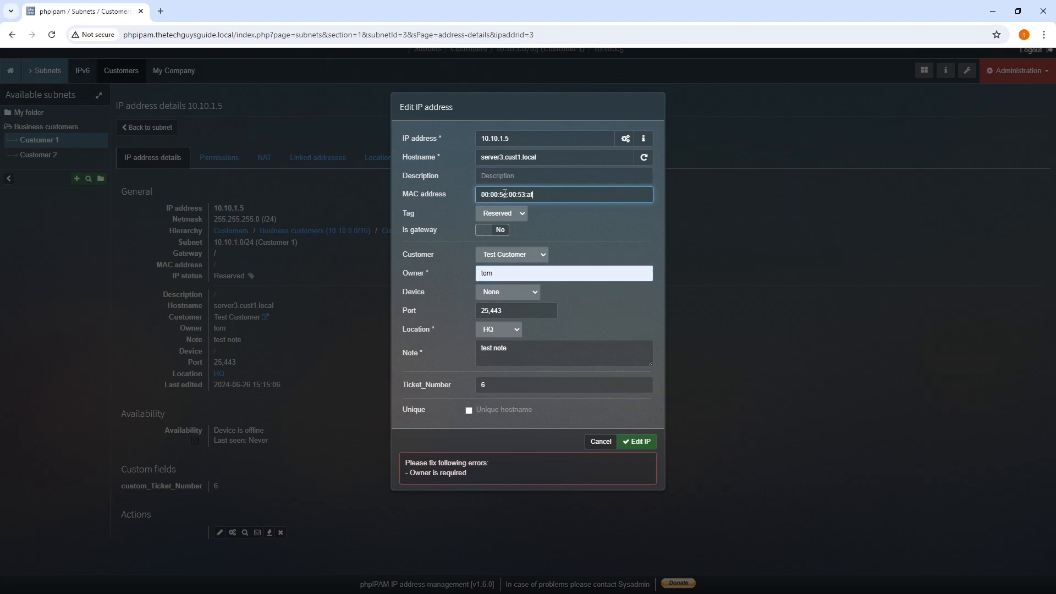
pyautogui.click(499, 176)
pyautogui.click(547, 201)
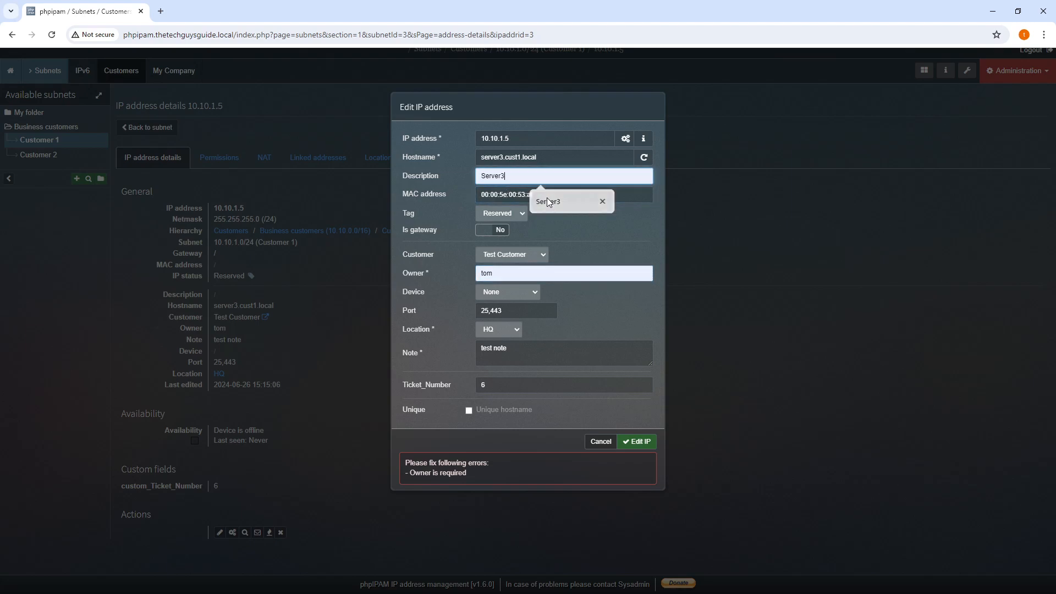
pyautogui.click(642, 446)
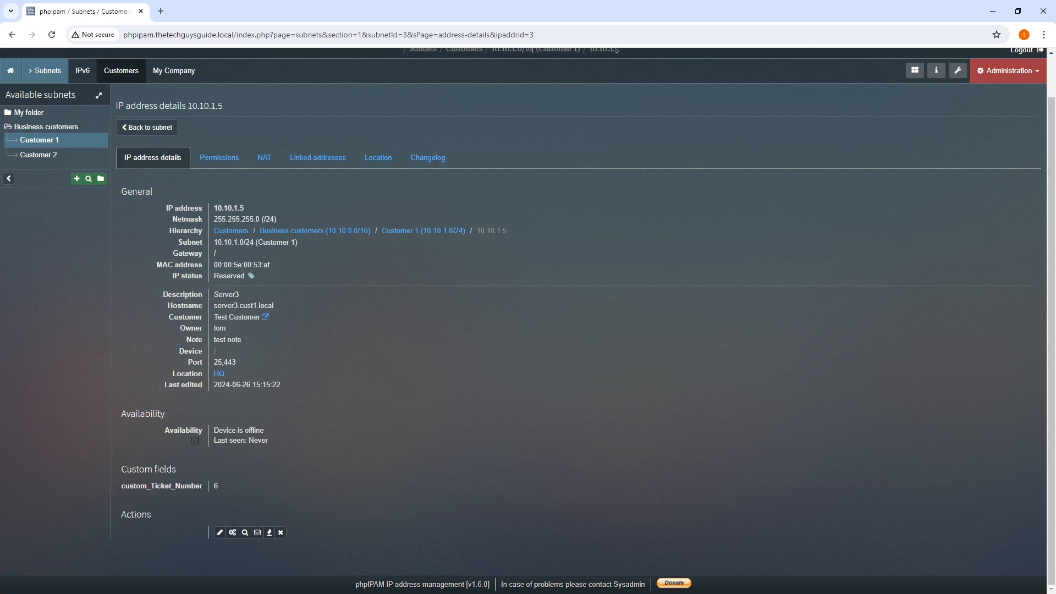
# - Review which IP address fields are set as required in the administration settings
pyautogui.click(1009, 70)
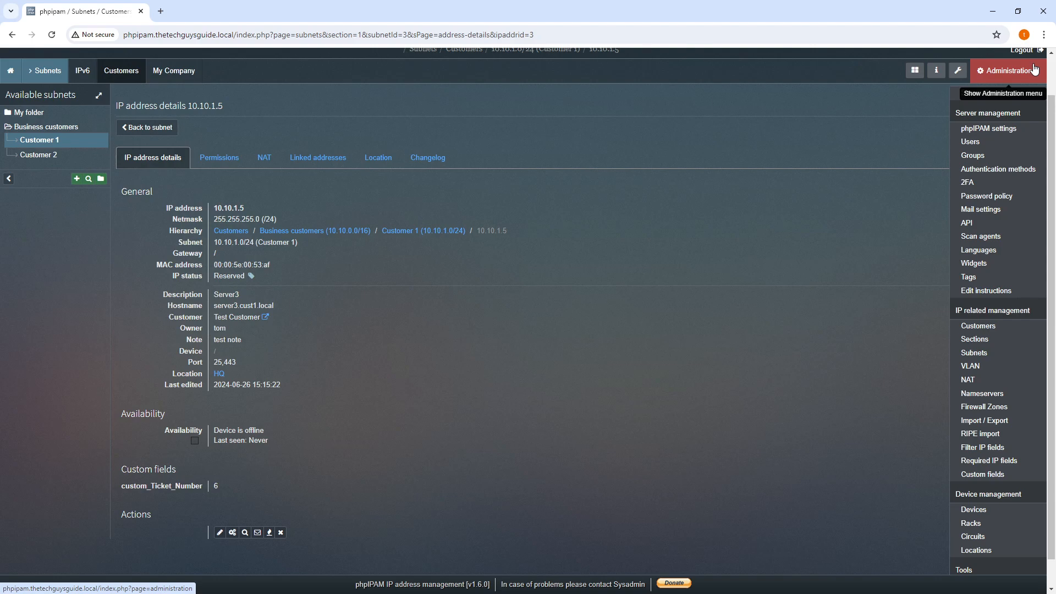
pyautogui.click(988, 461)
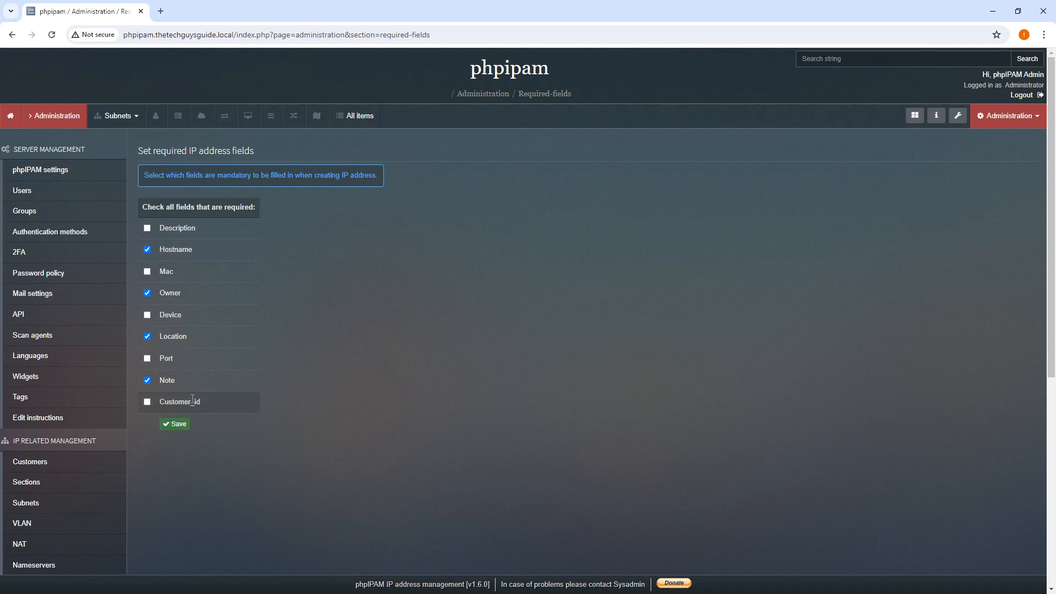
# - Open the edit form of IP address 10.10.1.5 in the Customer 1 subnet to examine its required fields
pyautogui.click(131, 117)
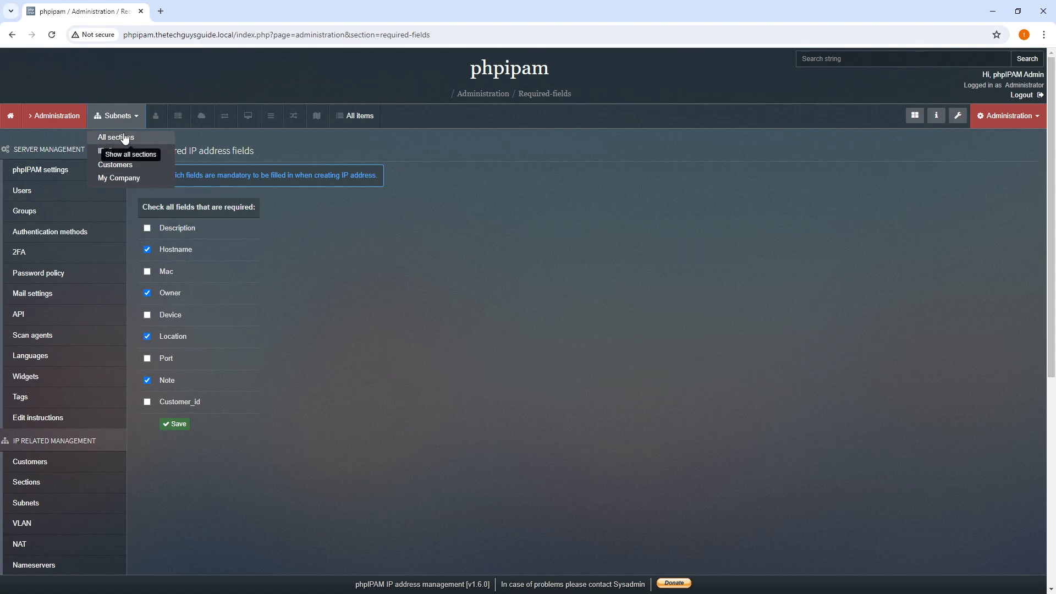
pyautogui.click(122, 167)
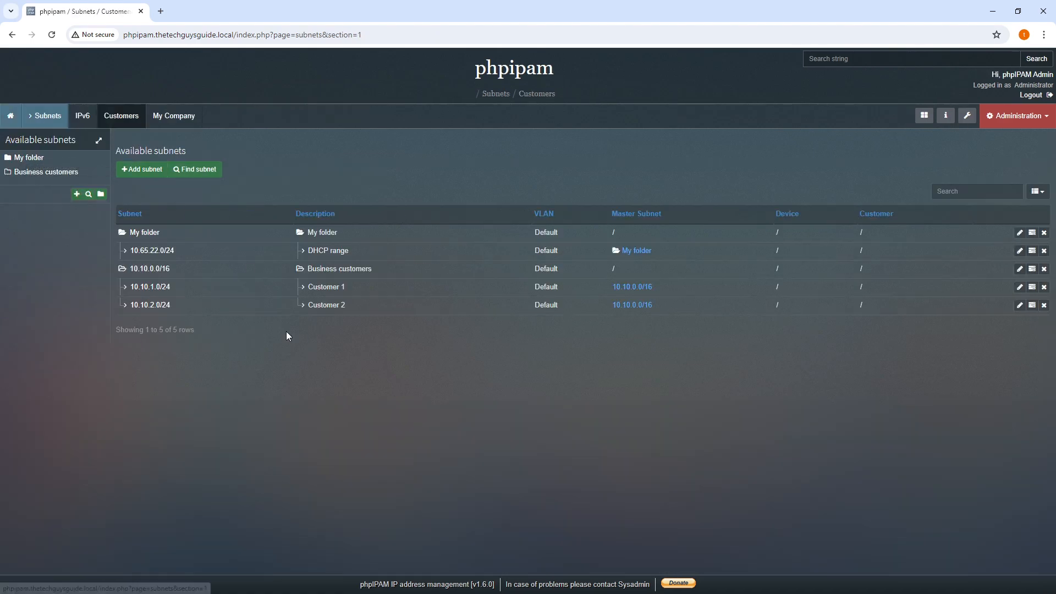
pyautogui.click(147, 285)
pyautogui.scroll(-2, 243, 422)
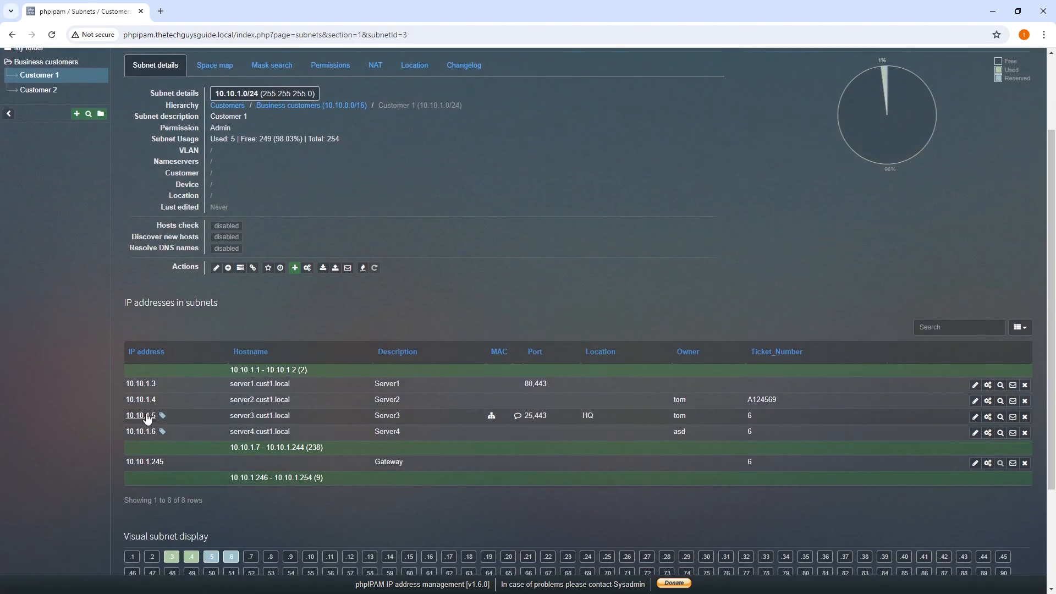
pyautogui.click(141, 414)
pyautogui.scroll(-1, 243, 508)
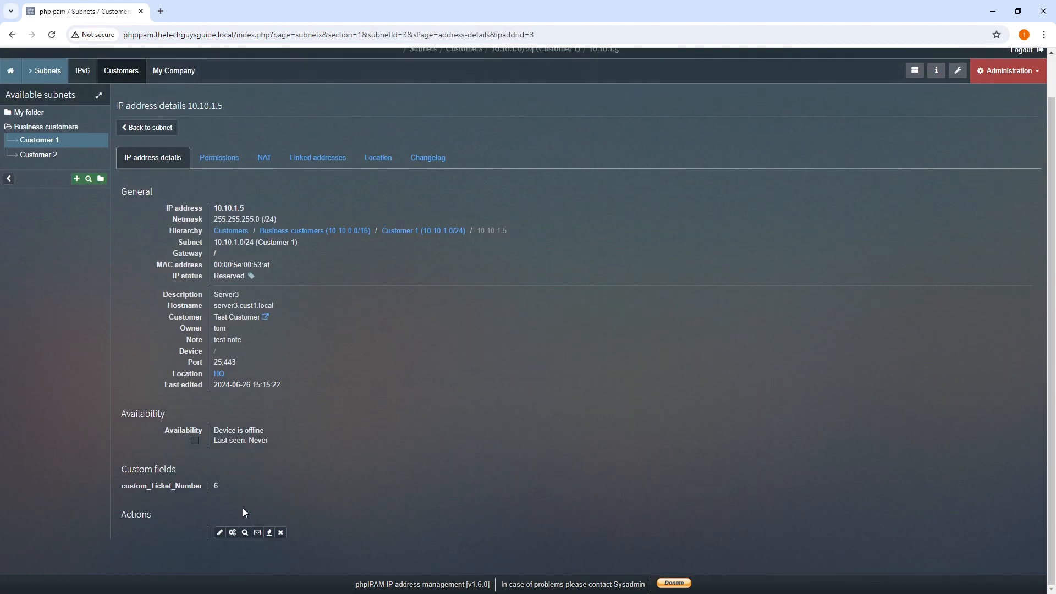
pyautogui.click(219, 532)
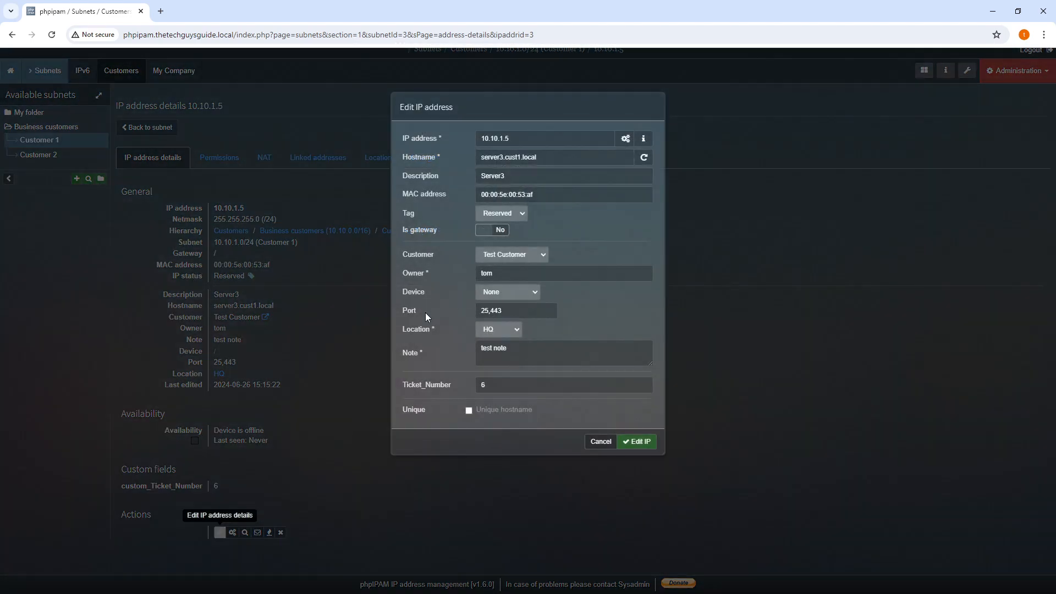
# - Check the location choices for 10.10.1.5, keep HQ, and submit the edit form
pyautogui.click(510, 329)
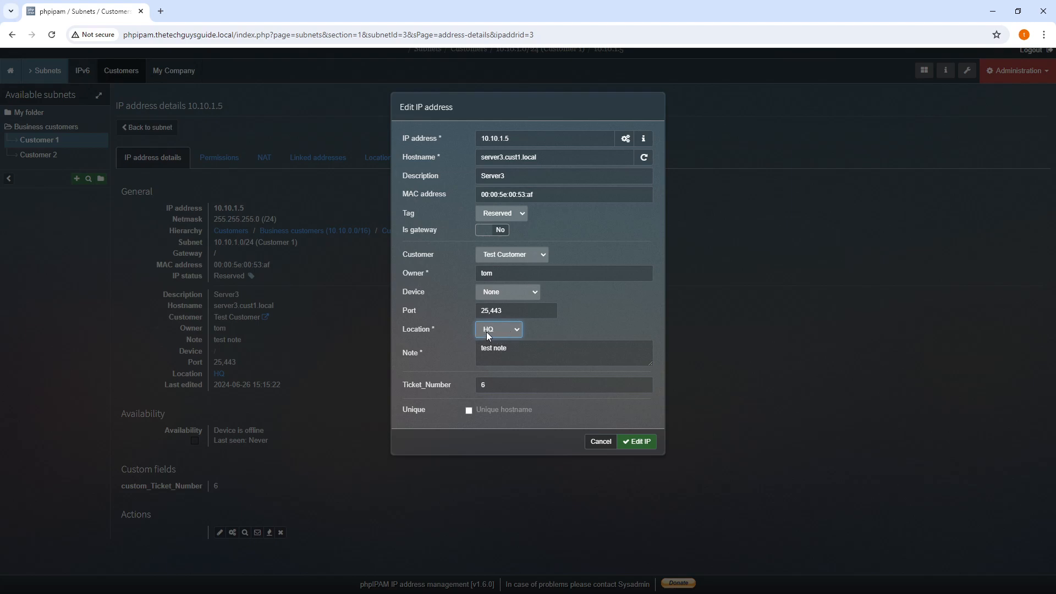
pyautogui.click(636, 441)
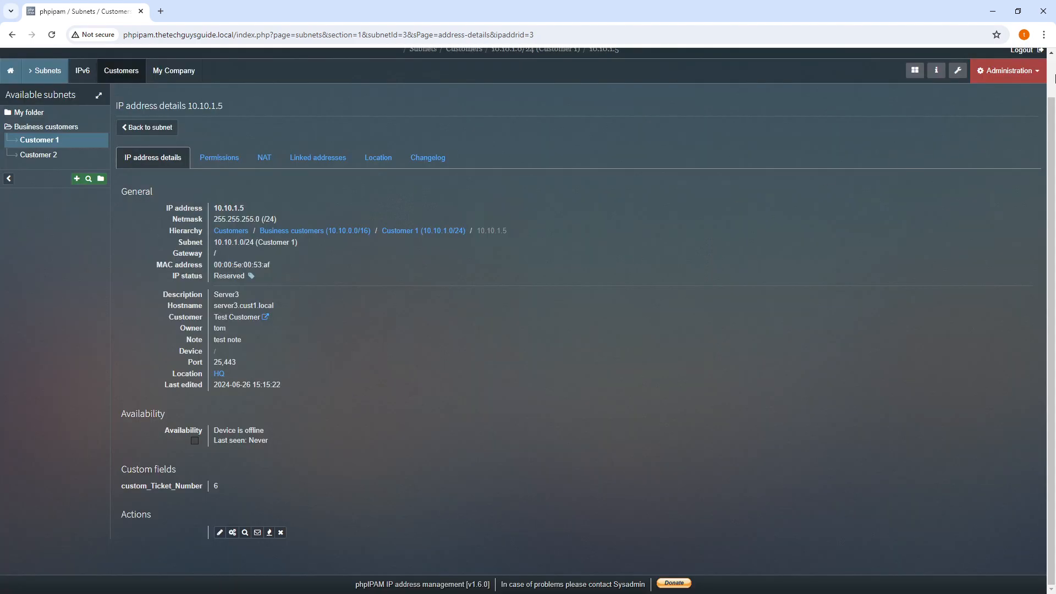
# - Remove Location and Note from the required IP address fields in the administration settings and save
pyautogui.click(1010, 70)
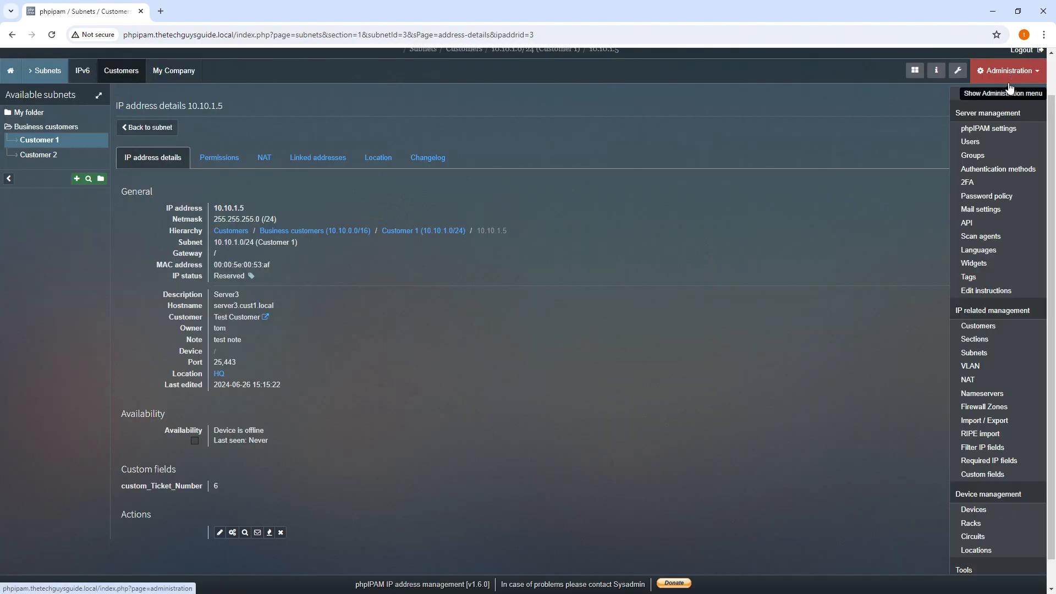
pyautogui.click(1022, 465)
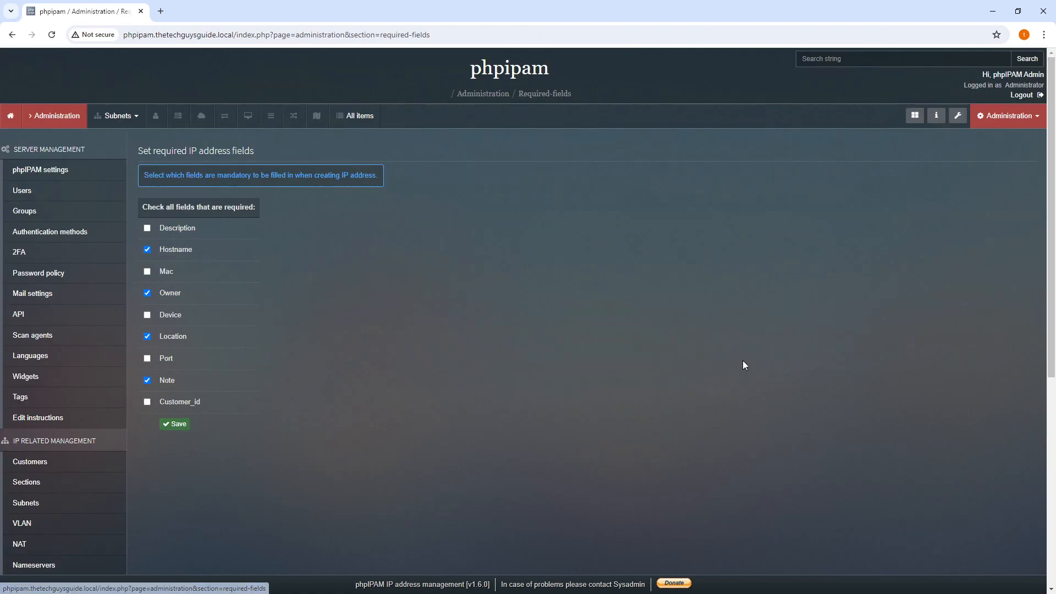
pyautogui.click(147, 337)
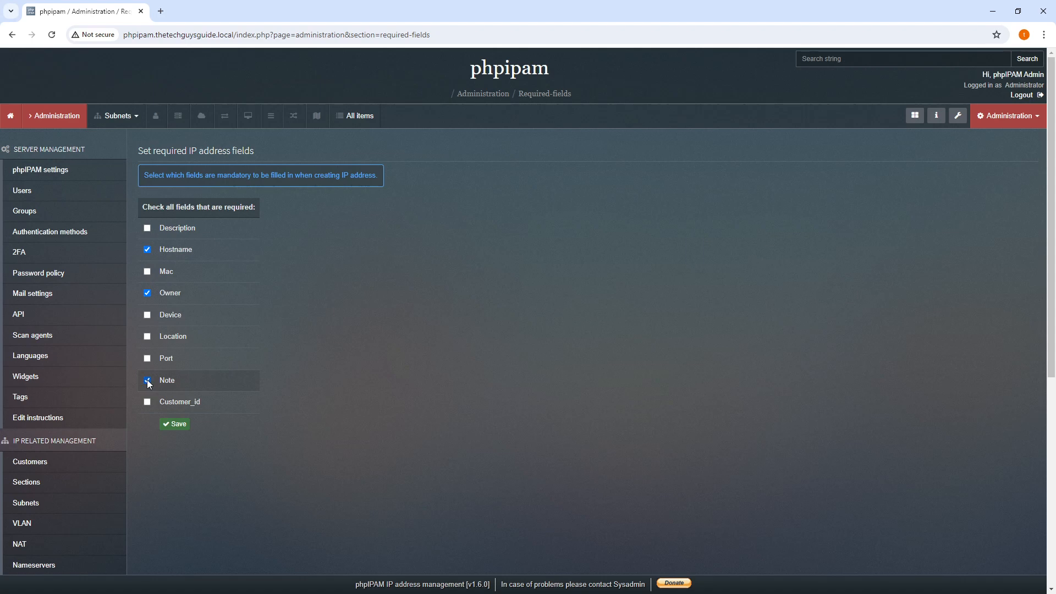
pyautogui.click(147, 379)
pyautogui.click(174, 423)
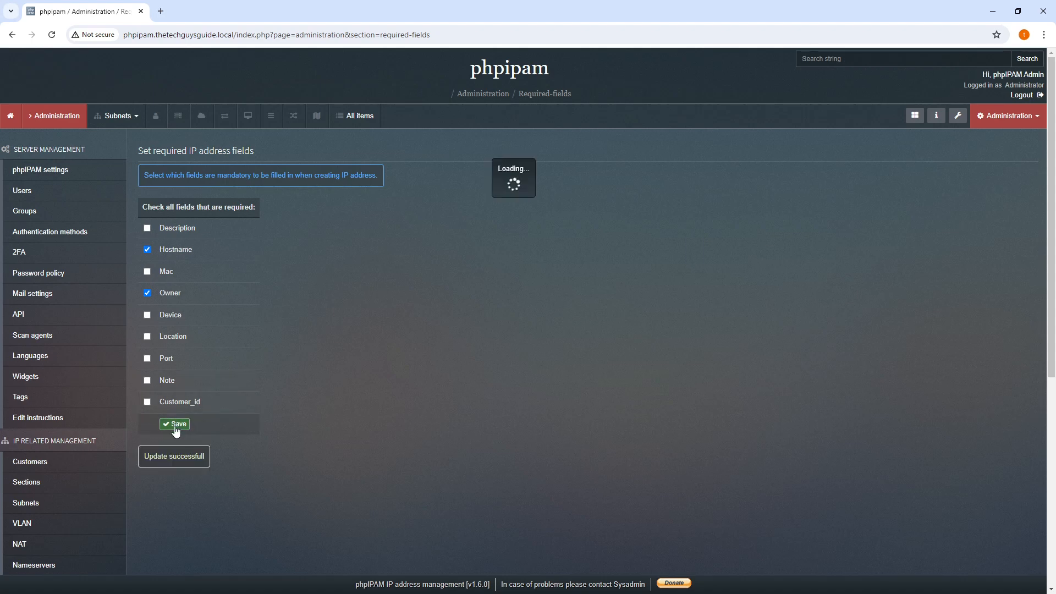
# - Open the edit form of IP address 10.10.1.5 in the Customers section's 10.10.1.0/24 subnet
pyautogui.click(132, 118)
pyautogui.click(121, 164)
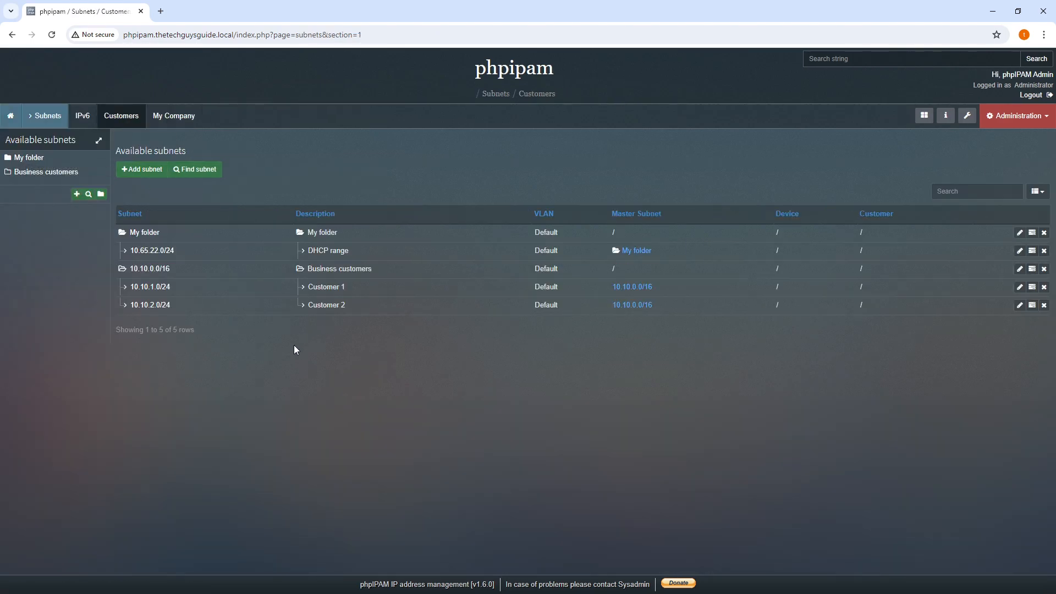
pyautogui.click(151, 287)
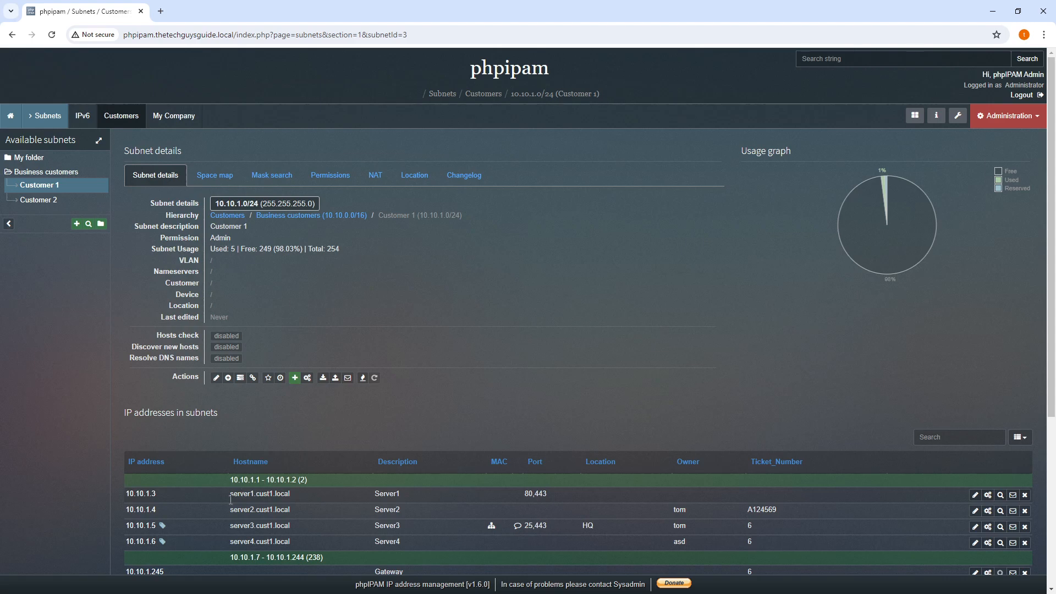
pyautogui.click(146, 527)
pyautogui.scroll(-1, 468, 313)
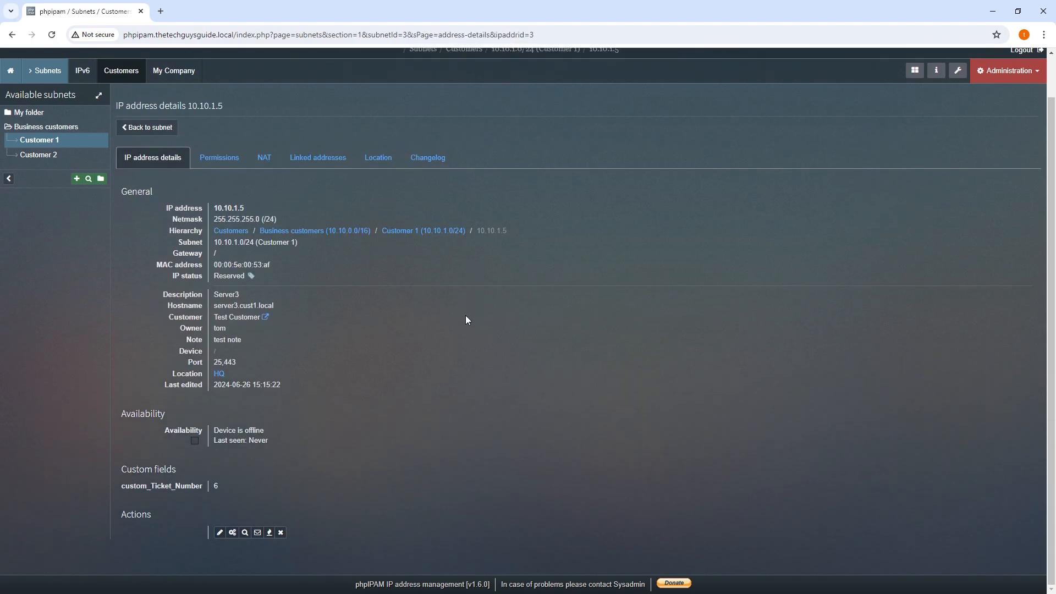
pyautogui.click(218, 533)
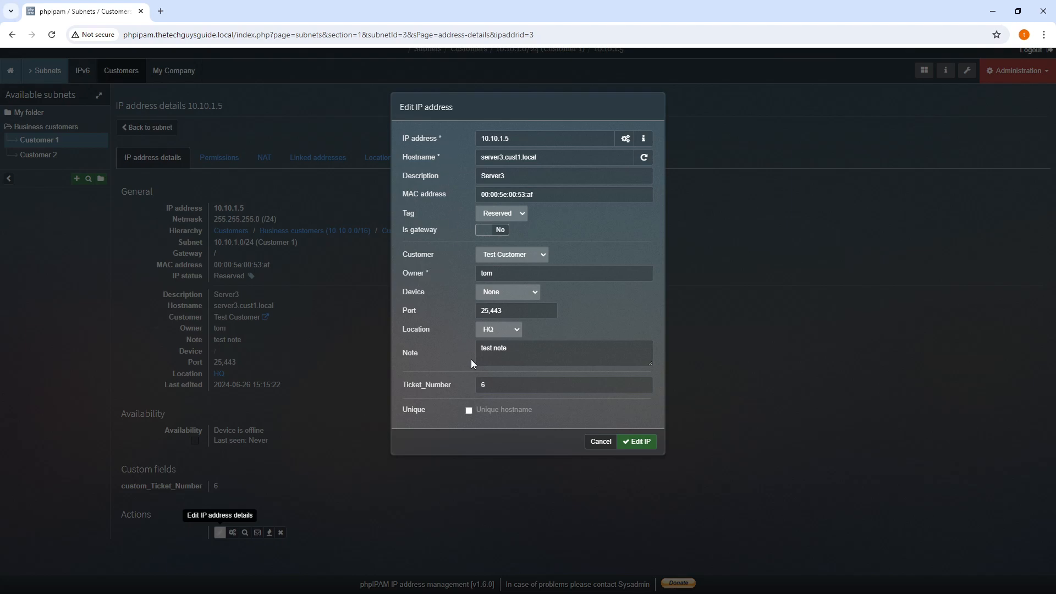
# - Set the location of 10.10.1.5 to None, clear its note, and save the address
pyautogui.click(509, 331)
pyautogui.click(511, 343)
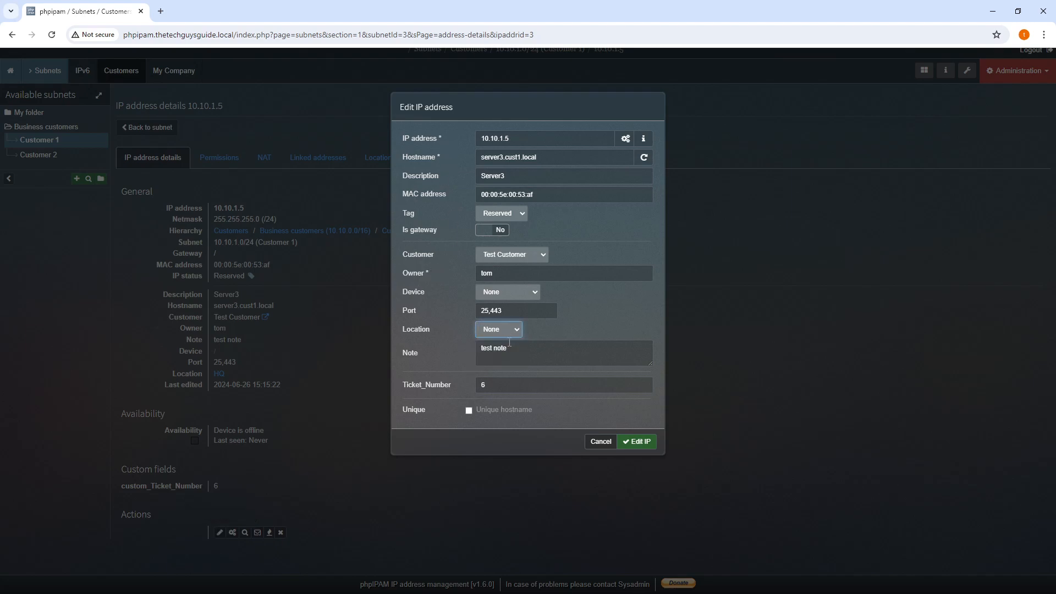
pyautogui.click(519, 352)
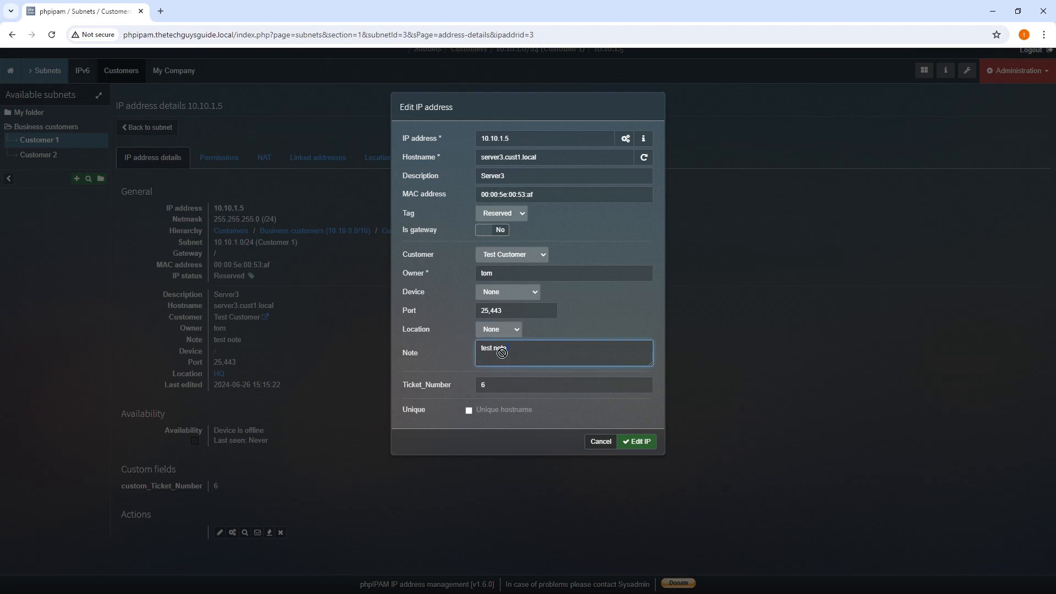
pyautogui.press('BackSpace')
pyautogui.press('BackSpace')
pyautogui.press('BackSpace')
pyautogui.press('BackSpace')
pyautogui.press('BackSpace')
pyautogui.press('BackSpace')
pyautogui.press('BackSpace')
pyautogui.press('BackSpace')
pyautogui.press('BackSpace')
pyautogui.click(644, 443)
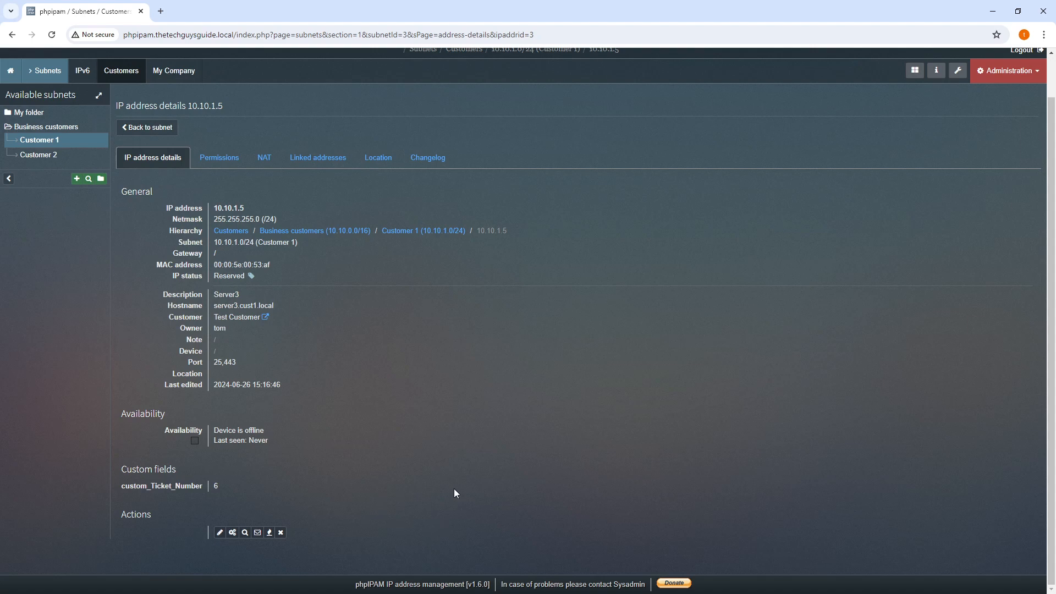
pyautogui.click(1012, 71)
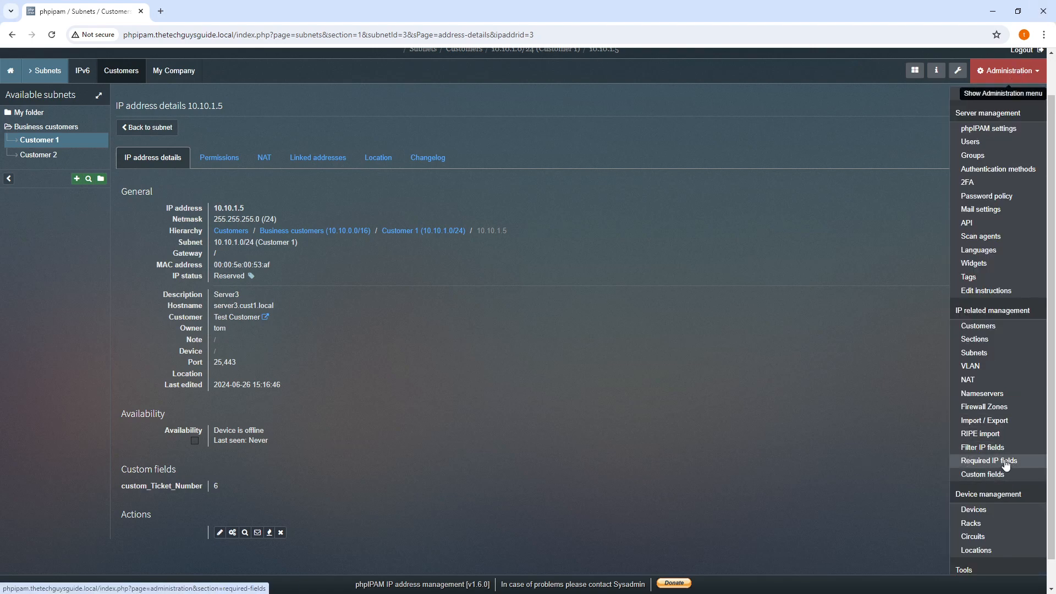
pyautogui.click(427, 426)
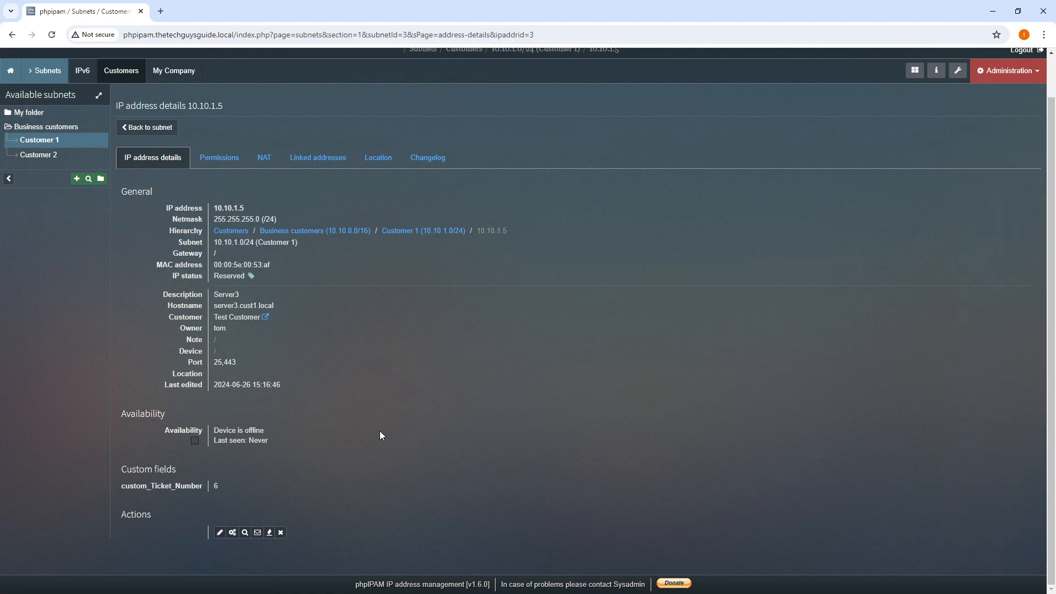